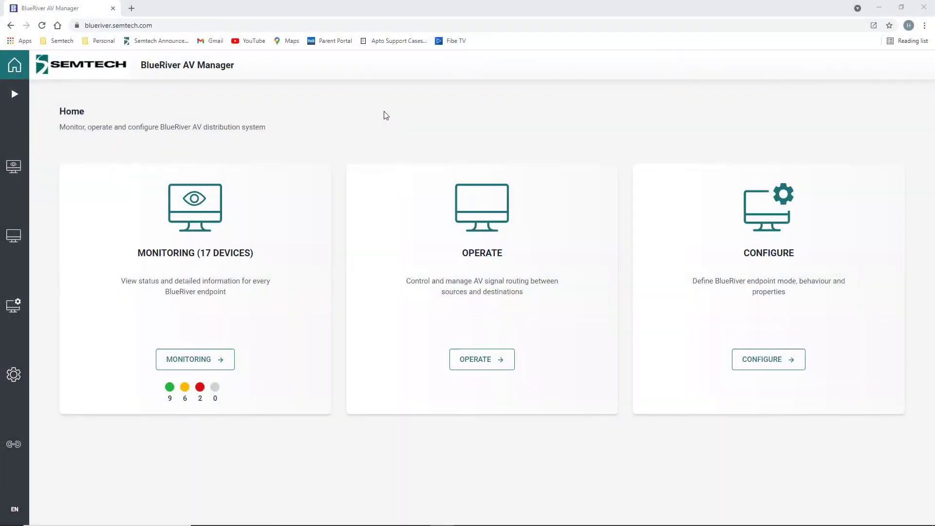
Expand the left sidebar so the Monitoring, Operate, Configure and Settings labels show.
click(14, 95)
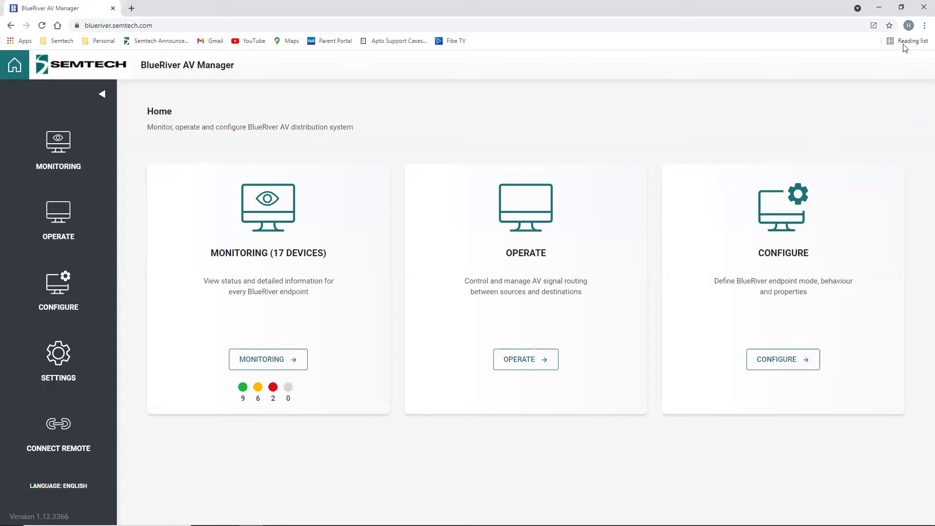
Open the manager as a standalone app window, then collapse and re-expand the sidebar.
click(872, 26)
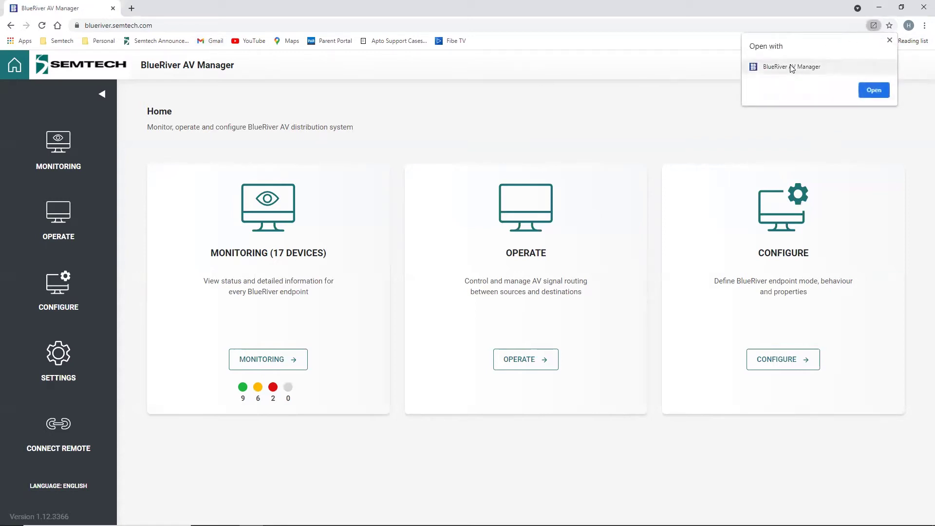
click(873, 91)
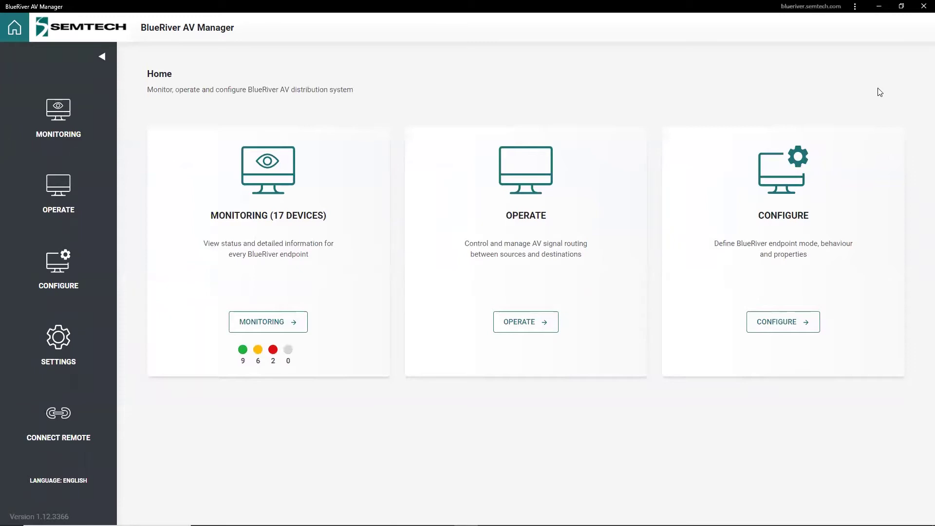
click(102, 56)
click(15, 57)
In Configure, review the AppleTV2 details (NT2000 transmitter, firmware 4.1.2.0) and close them.
click(774, 323)
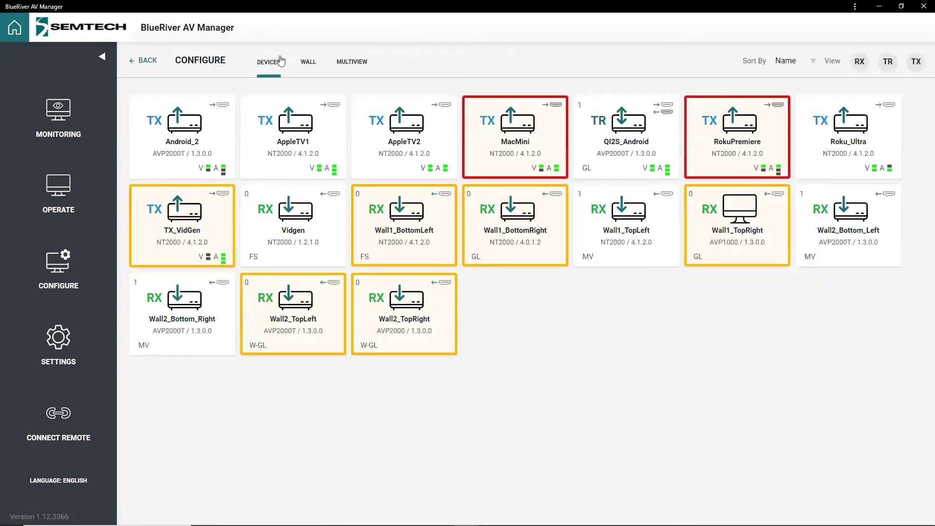
click(400, 128)
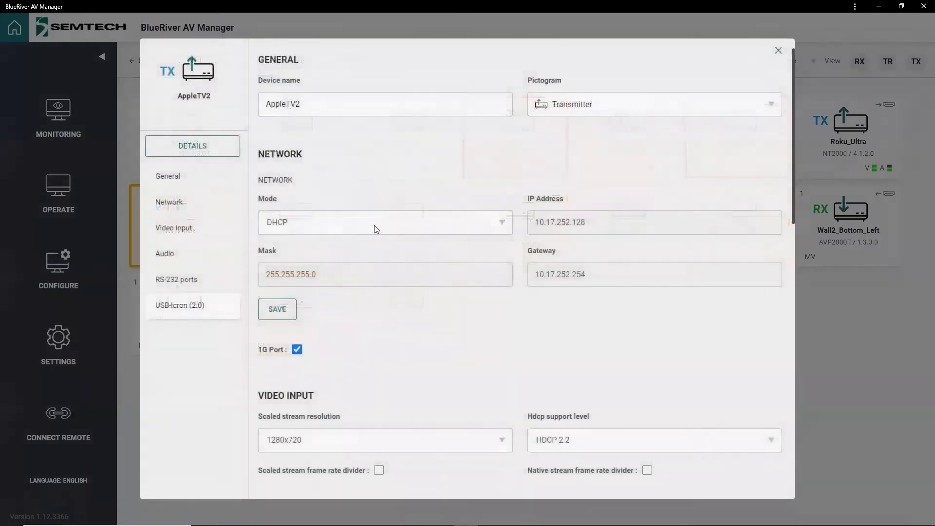
scroll(375, 297, down, 3)
scroll(376, 298, down, 4)
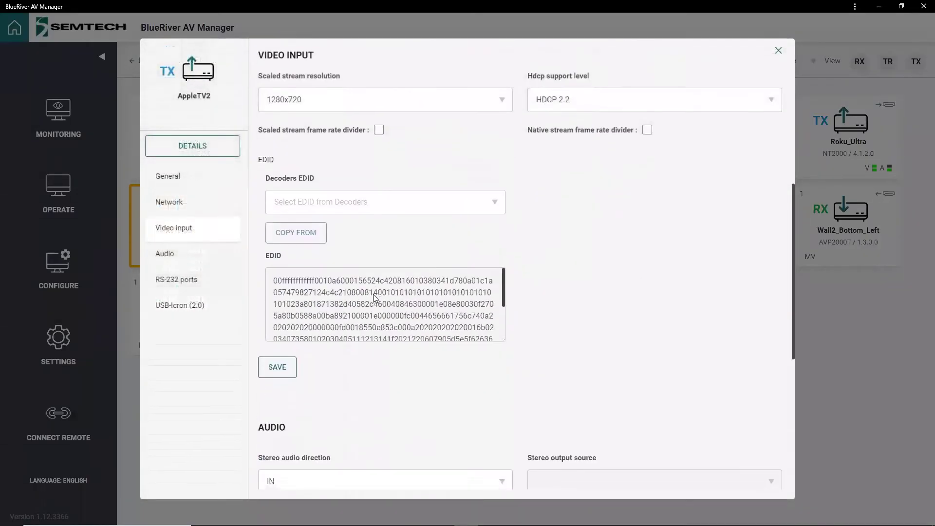
scroll(373, 294, down, 3)
scroll(391, 398, down, 6)
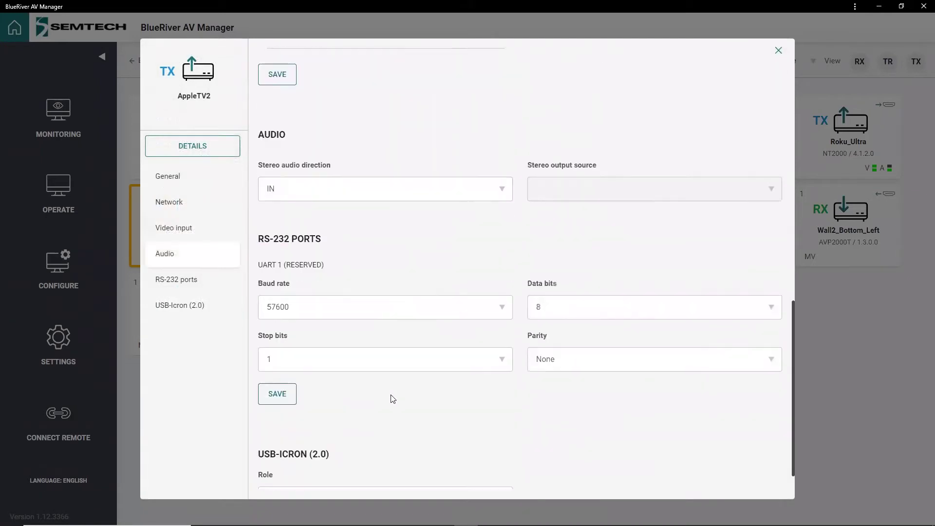
click(778, 51)
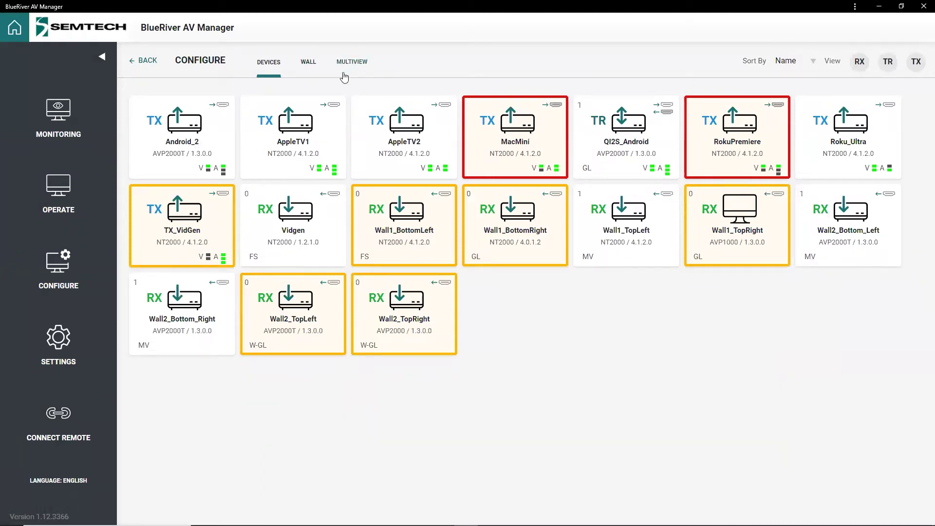
Draft a new 2-column wall layout in the Wall tab, then cancel it at Wall Settings.
click(308, 69)
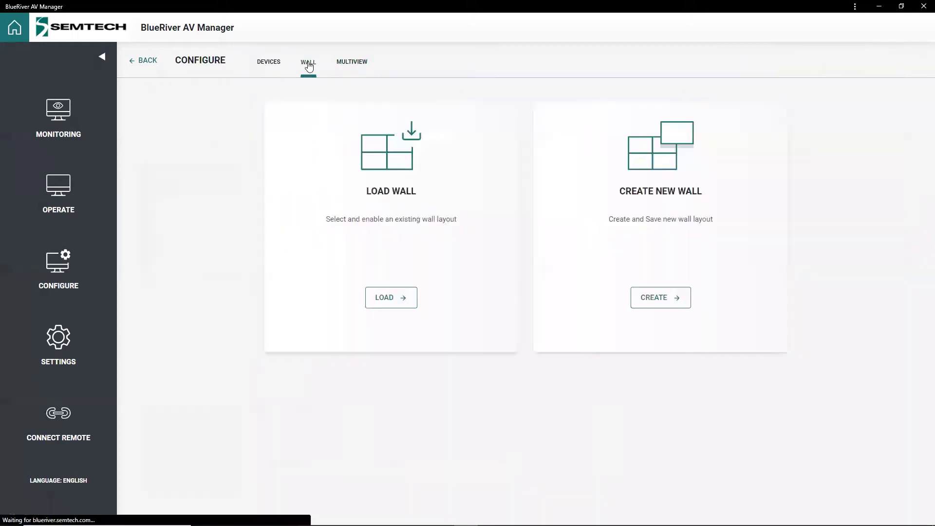
click(658, 301)
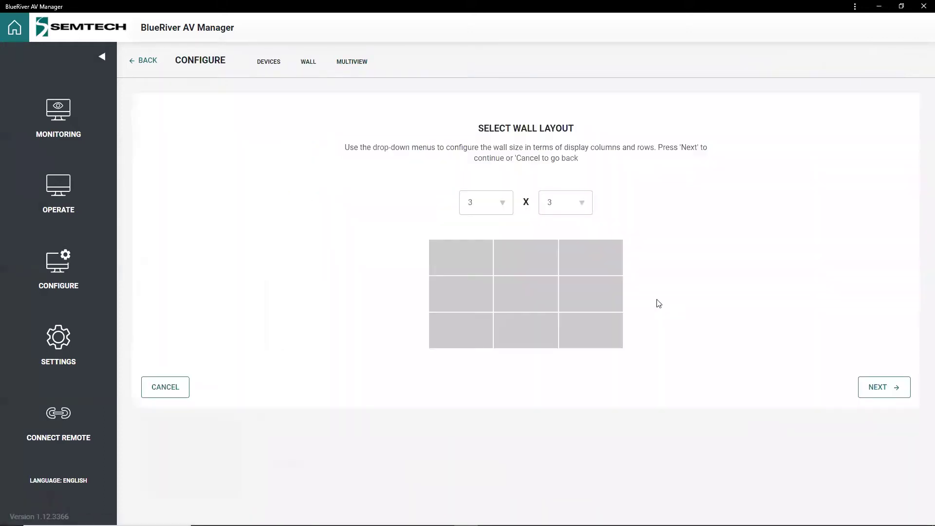
click(502, 202)
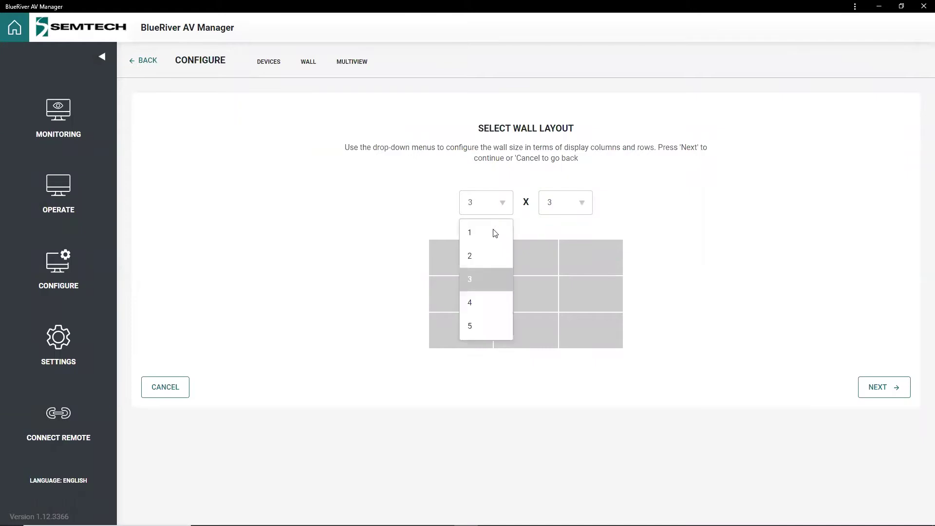
click(486, 256)
click(891, 442)
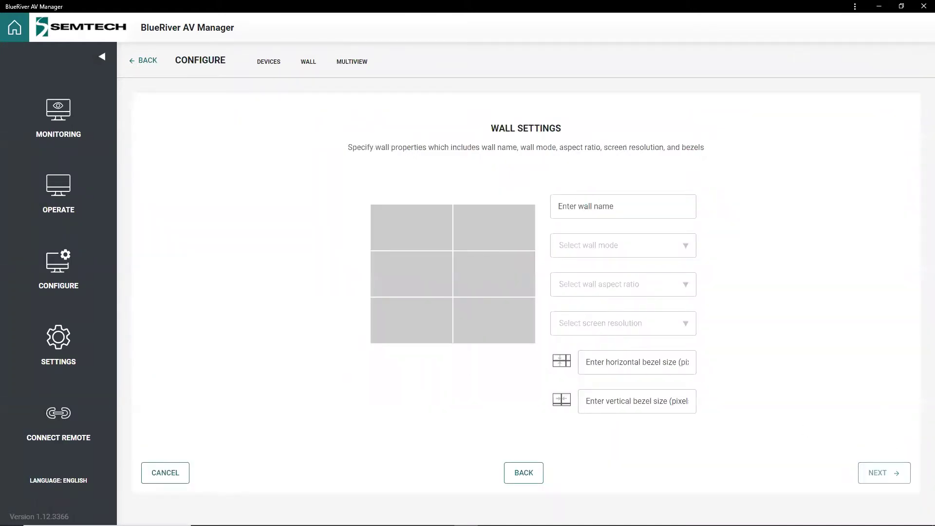
click(164, 473)
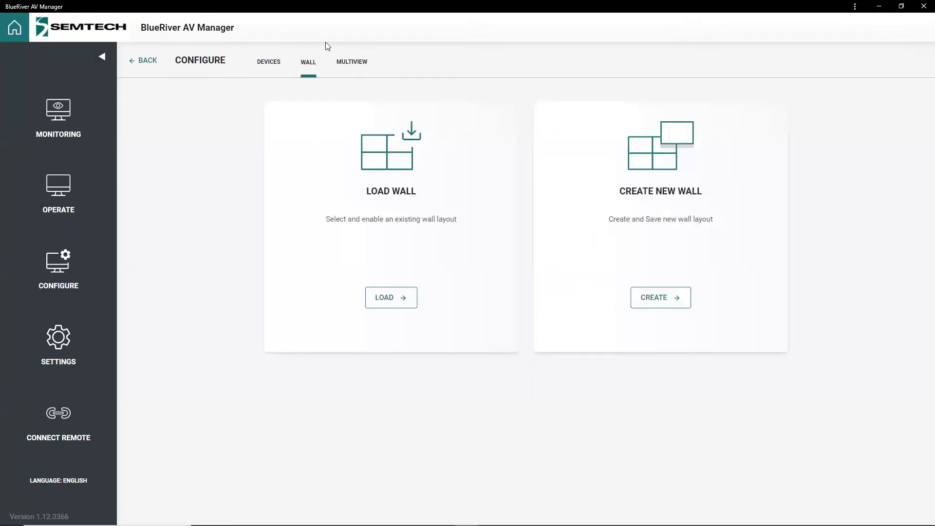
Preview and cancel a new multiview layout, then go to the Operate Wall and Video matrix.
click(351, 68)
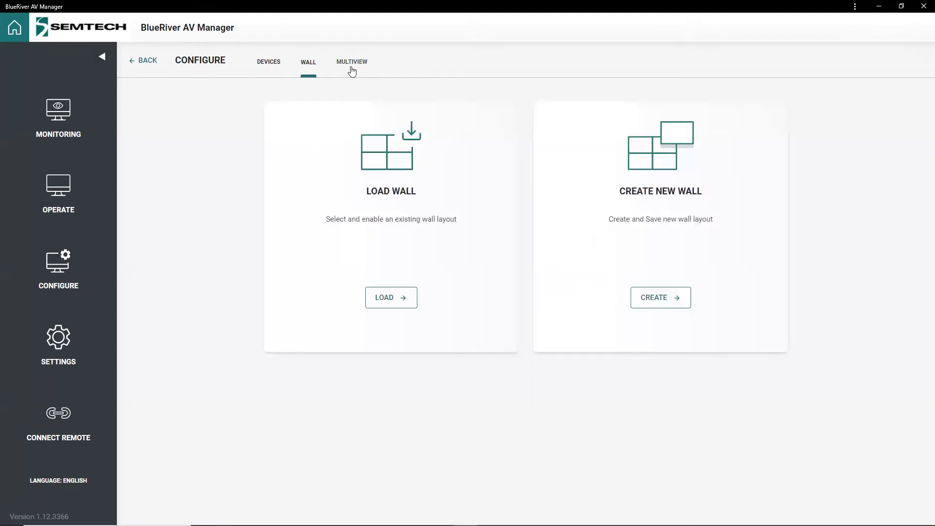
click(652, 302)
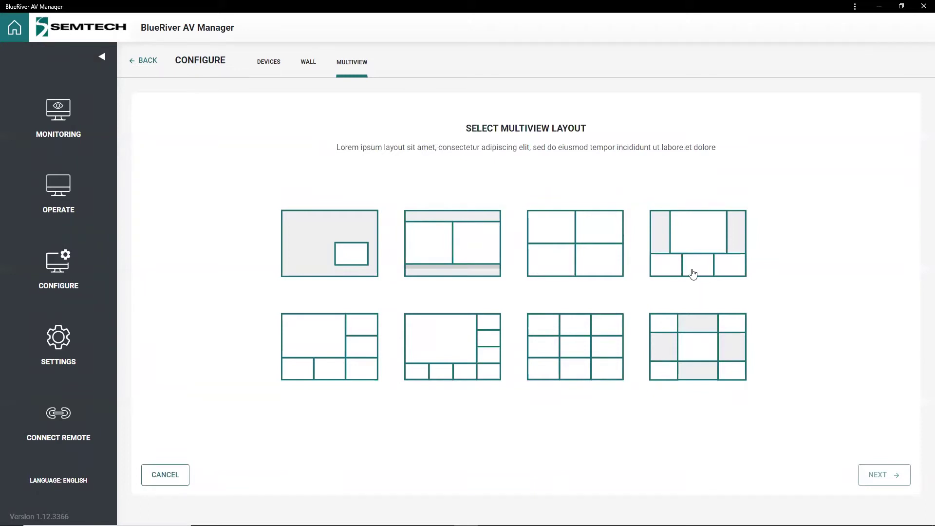
click(156, 480)
click(59, 195)
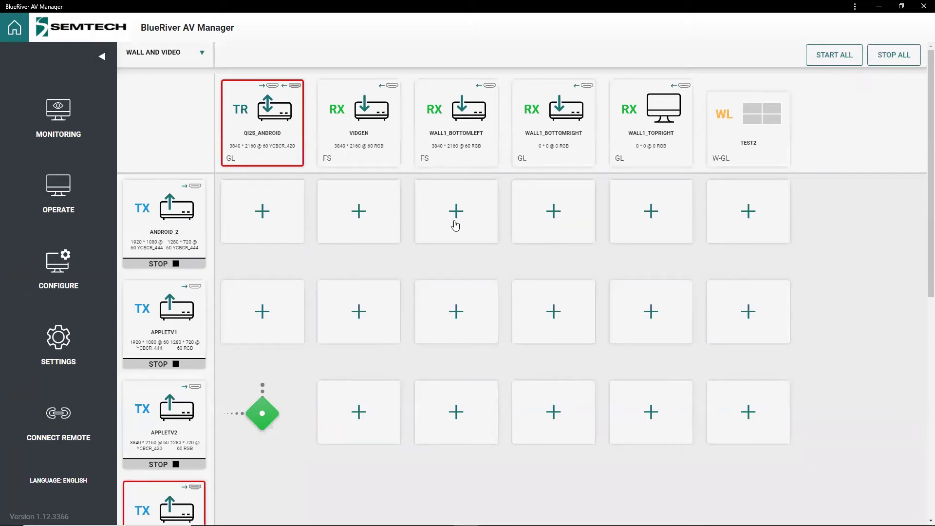
Route APPLETV1 to WALL1 bottom-left, bottom-right and top-right, and feed TEST2 from ANDROID_2.
click(457, 317)
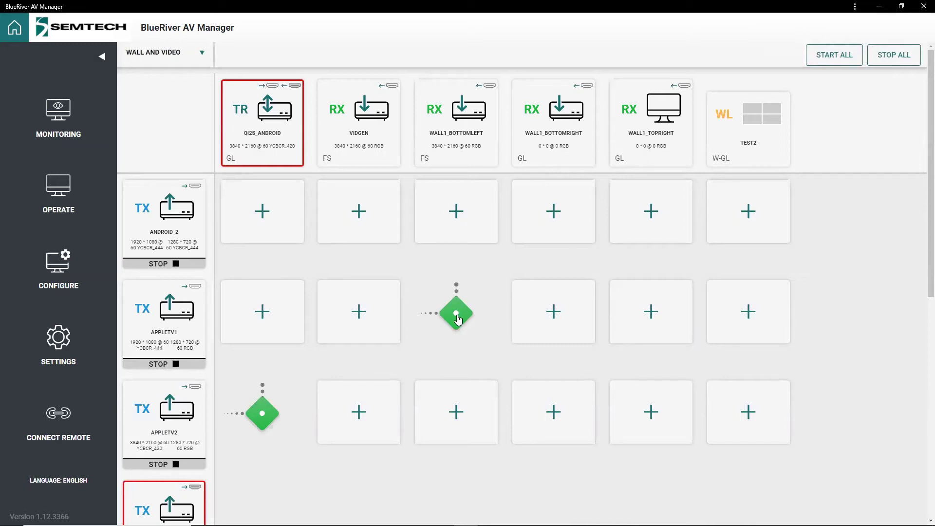
click(457, 316)
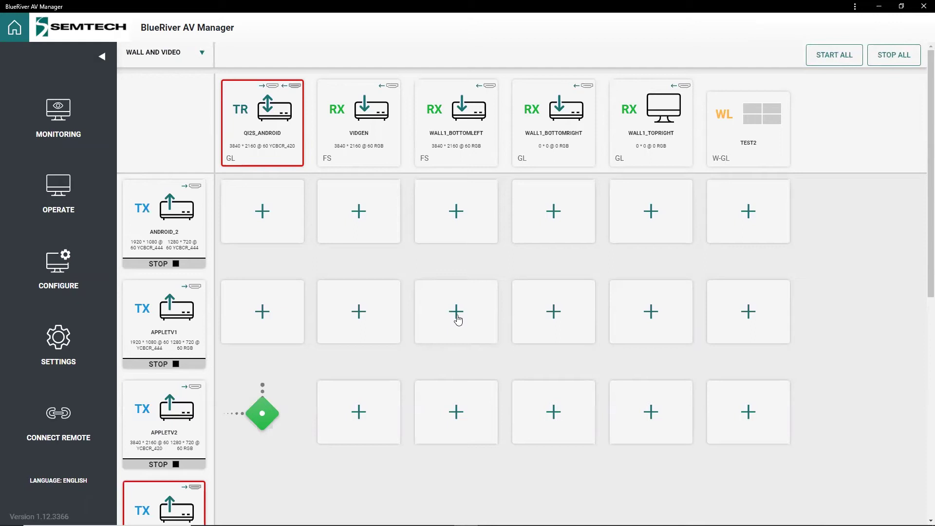
click(457, 319)
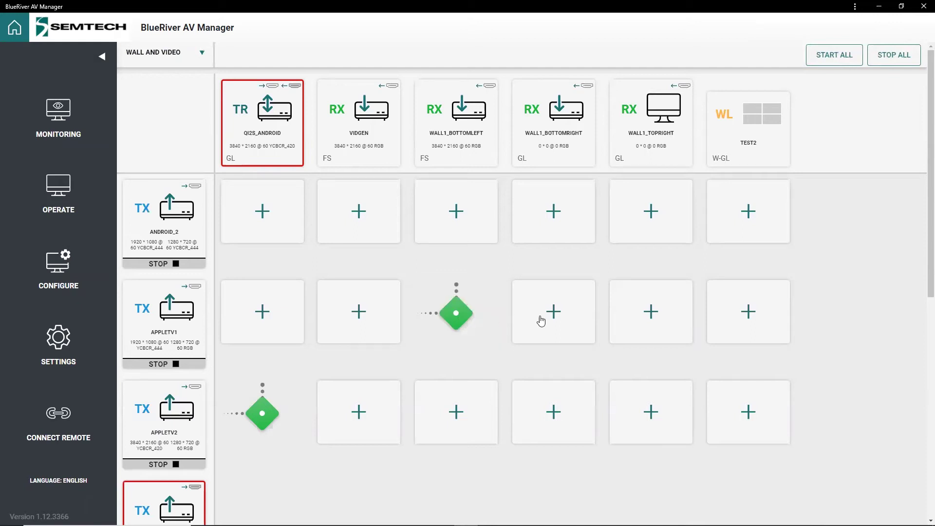
click(553, 318)
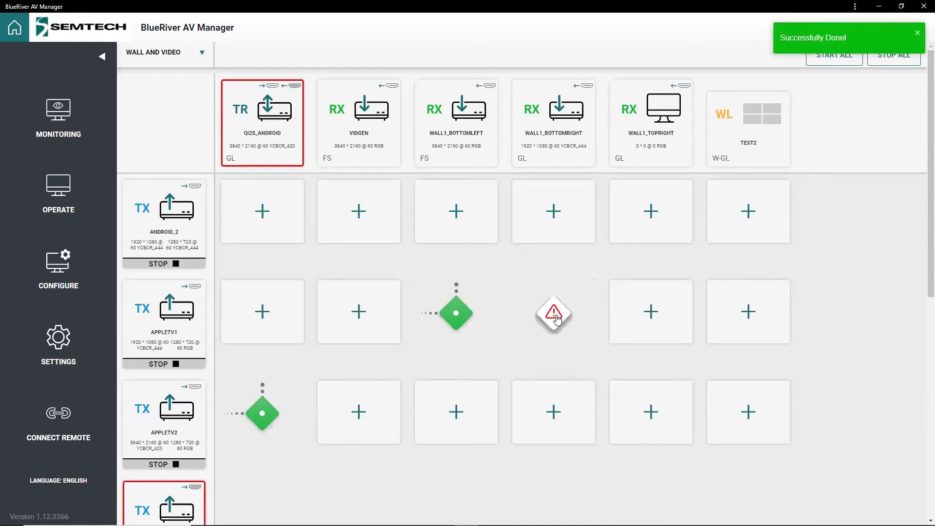
click(645, 319)
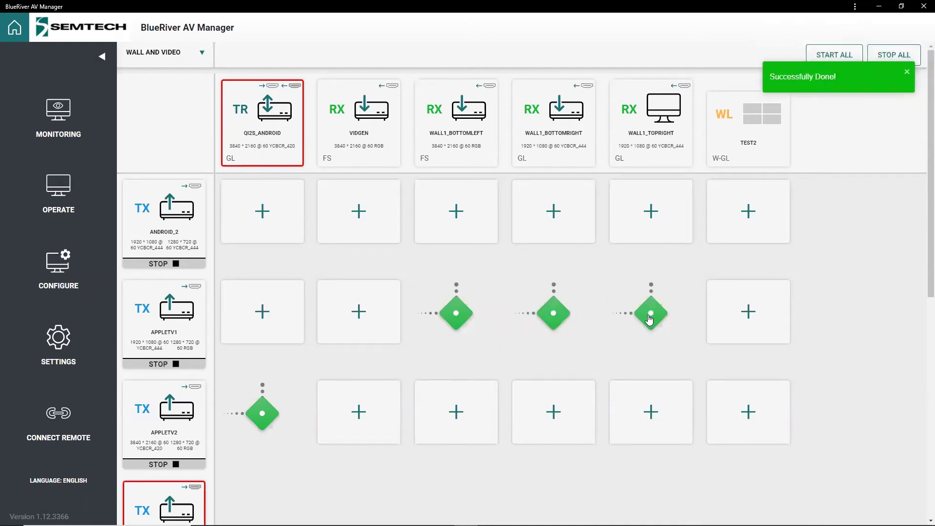
click(751, 316)
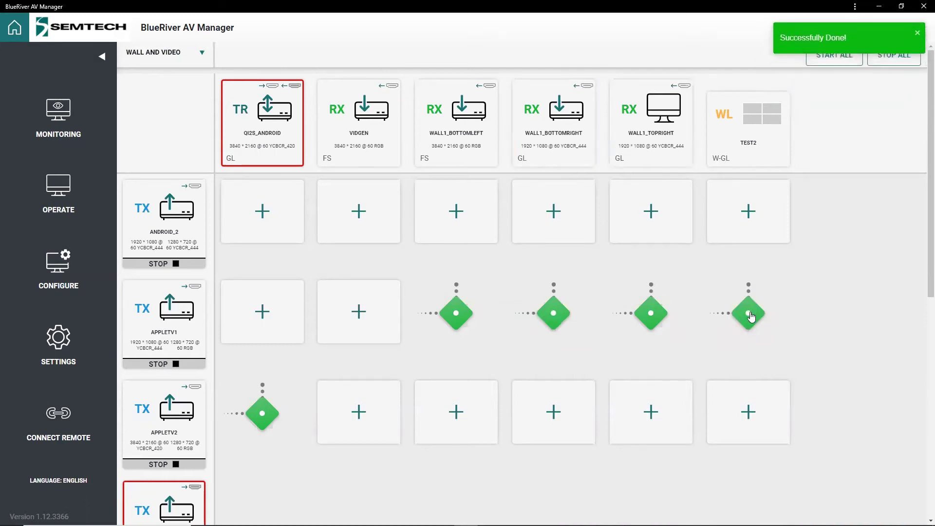
click(748, 209)
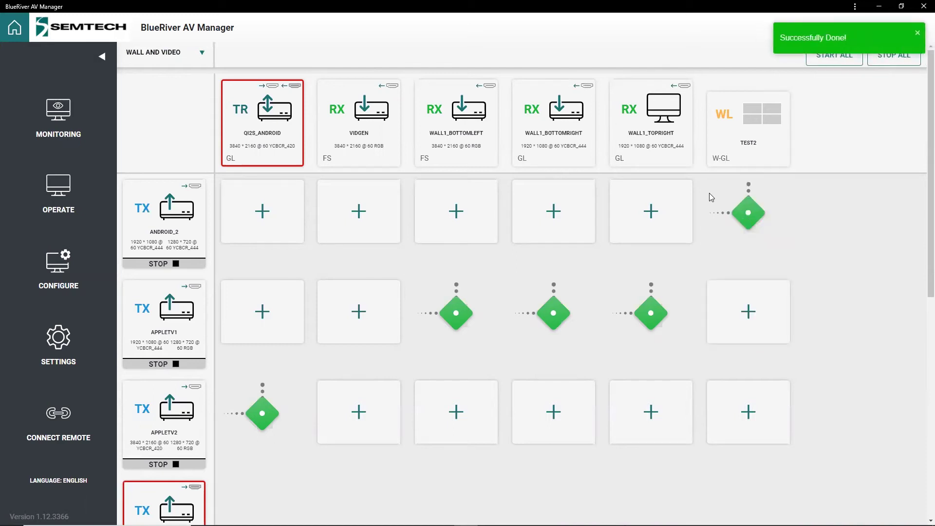
Show the Monitoring page with status cards for all 17 TX, RX and TR endpoints.
click(65, 112)
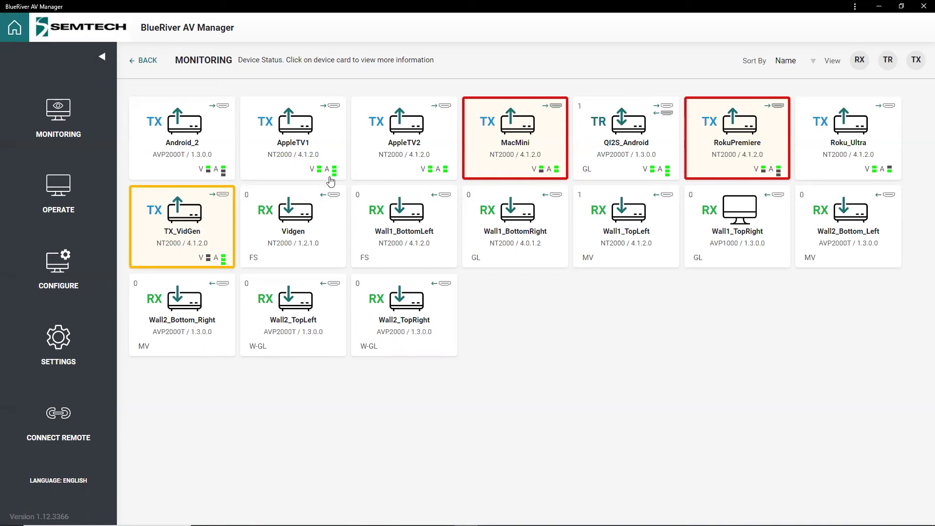
click(291, 136)
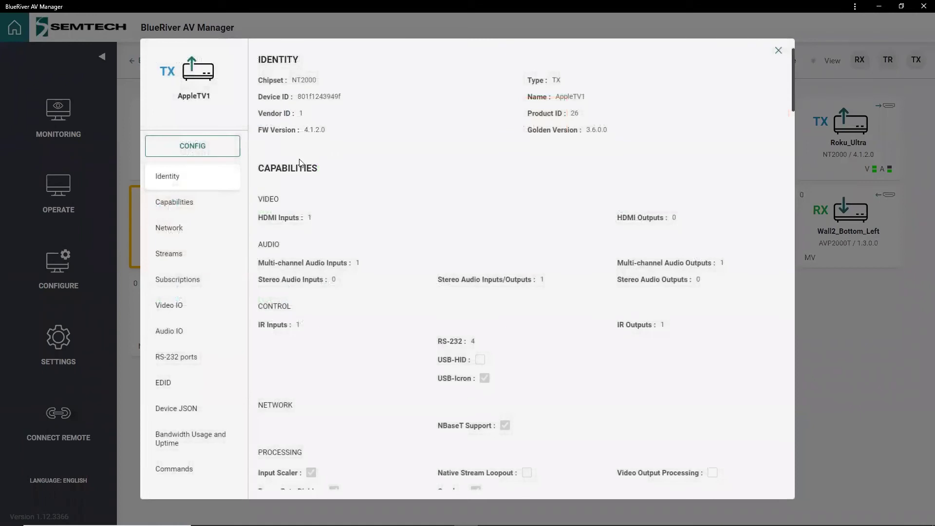
scroll(303, 175, down, 1)
scroll(303, 180, down, 8)
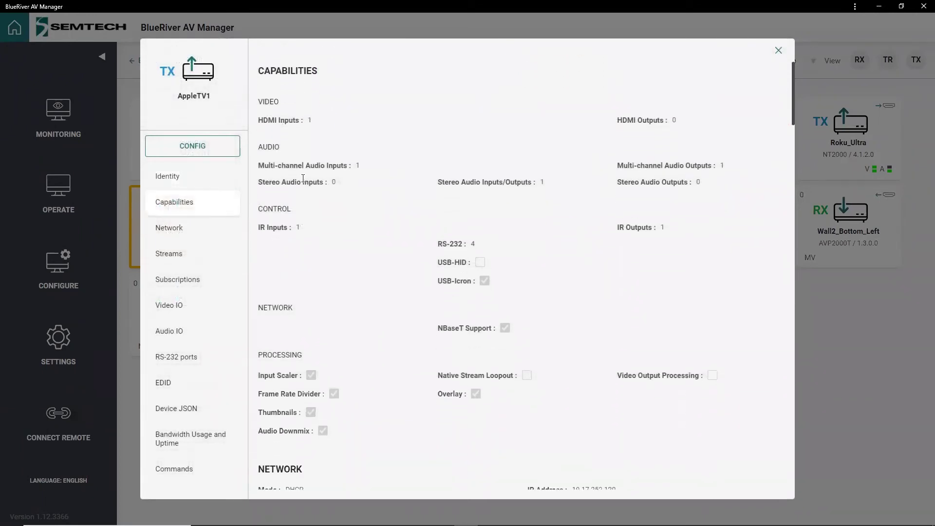
scroll(302, 186, down, 1)
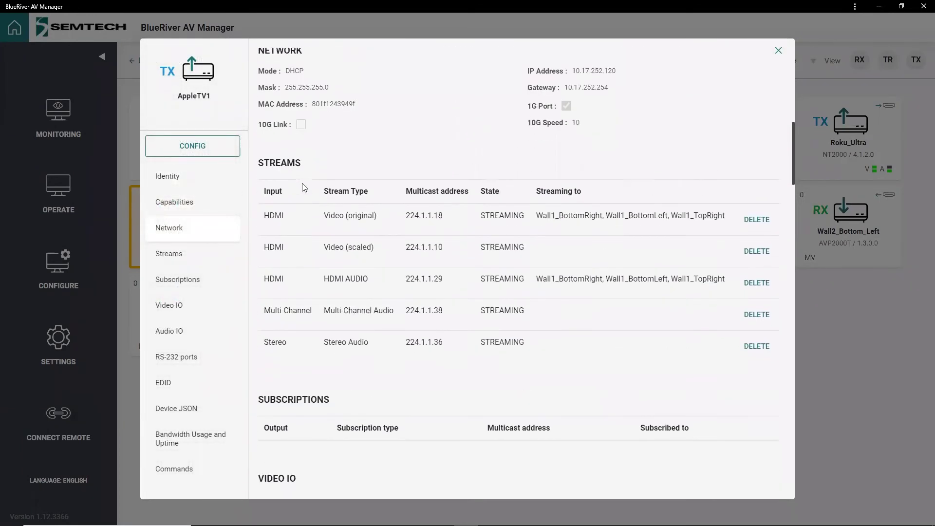
scroll(302, 187, up, 1)
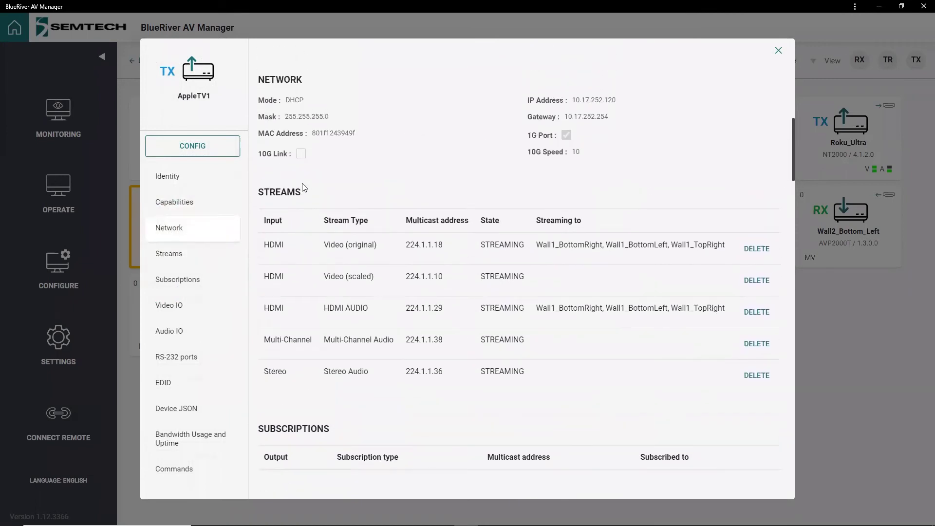
scroll(302, 187, down, 1)
scroll(302, 188, down, 13)
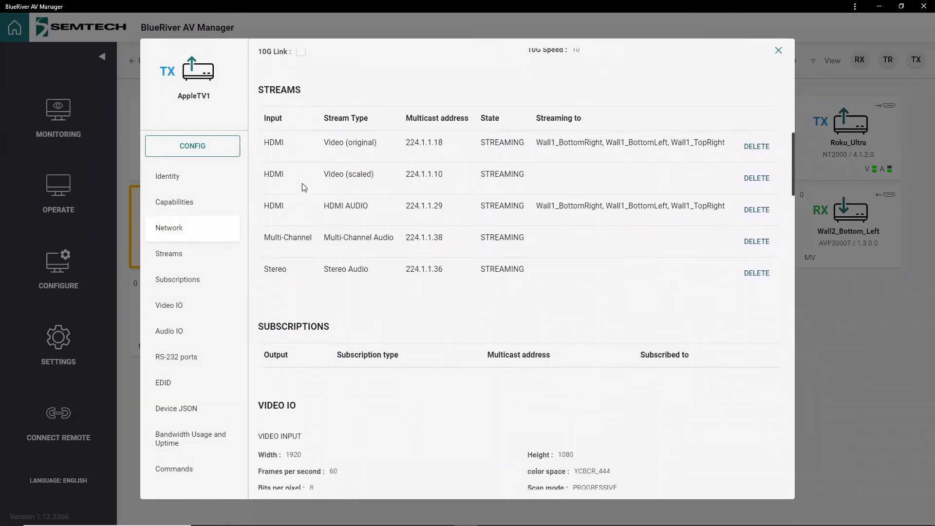
scroll(302, 188, down, 9)
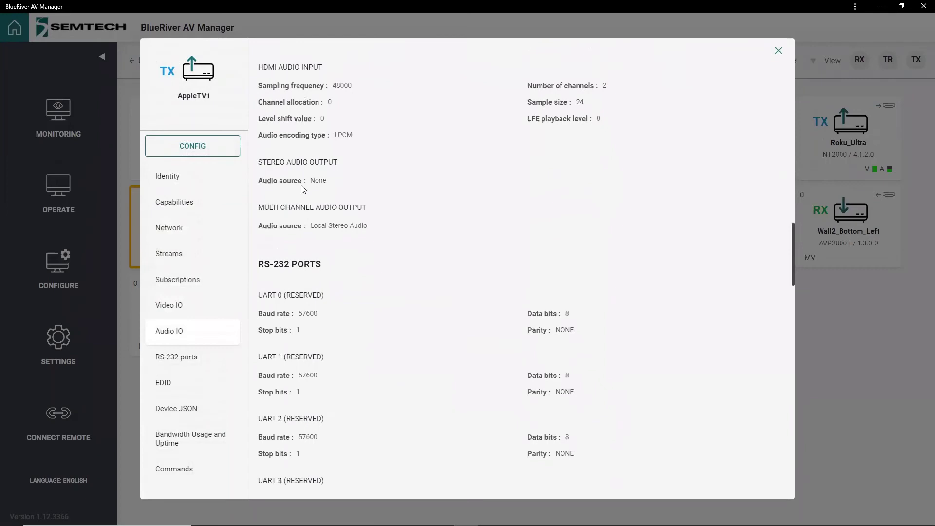
scroll(302, 188, down, 2)
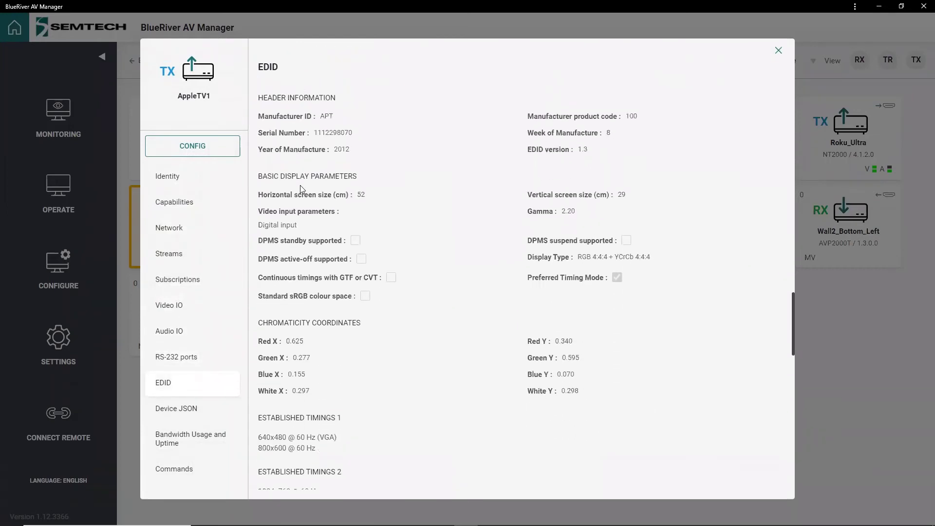
scroll(301, 188, down, 12)
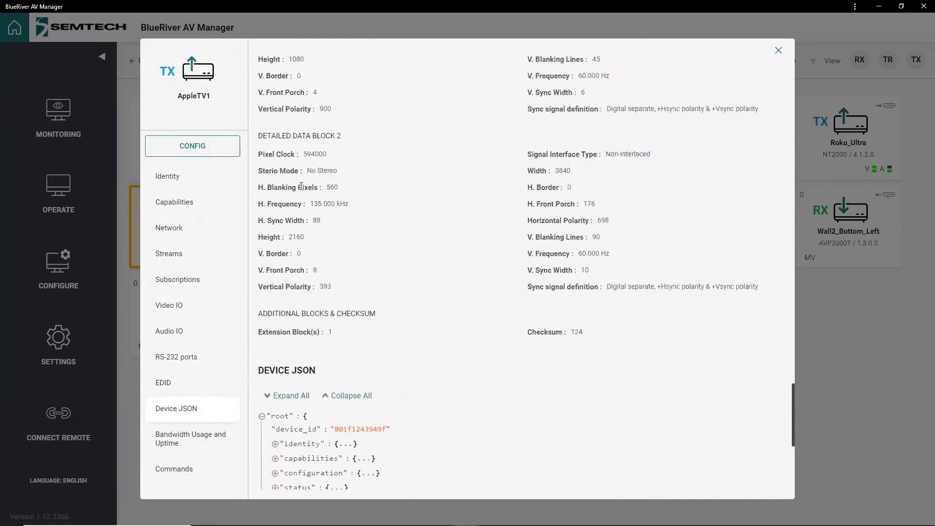
scroll(301, 188, down, 5)
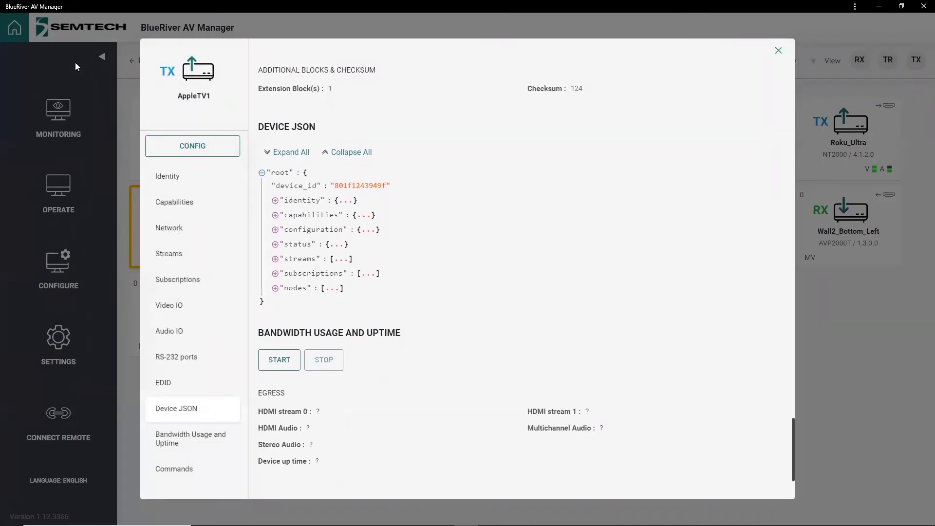
click(281, 155)
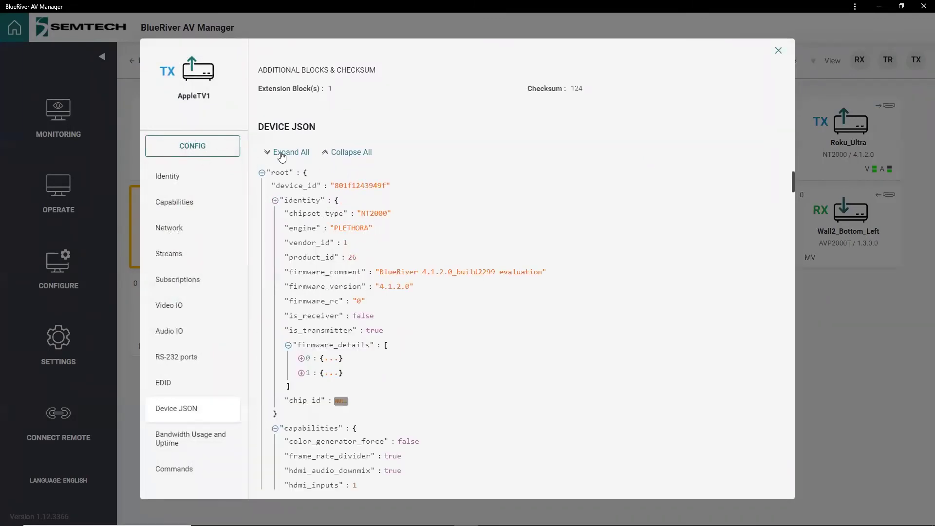
scroll(297, 234, down, 12)
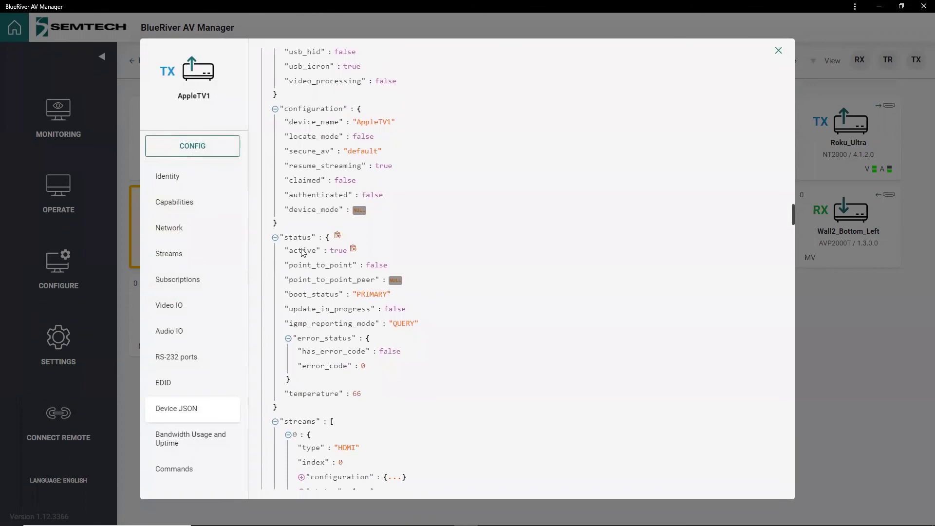
click(778, 51)
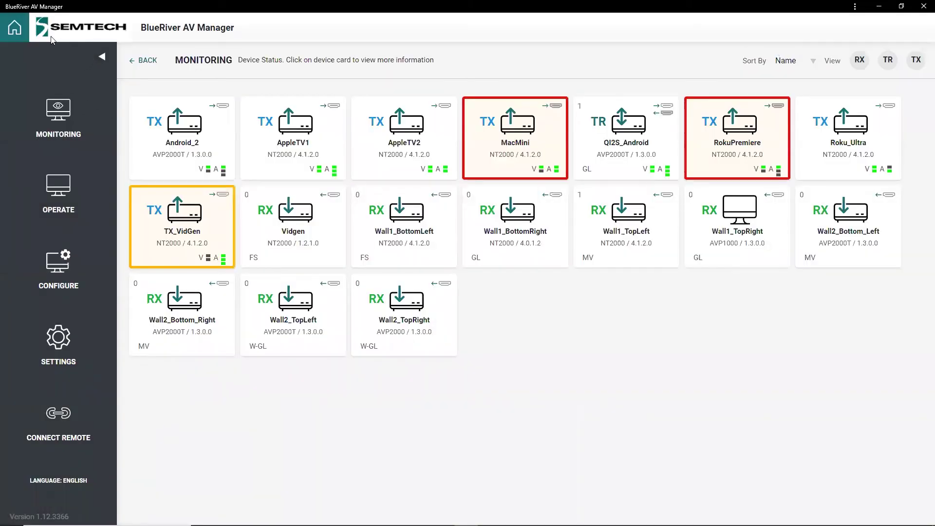
Check the Settings page, then return Home, where the 17 devices now read 14, 1, 2, 0.
click(14, 34)
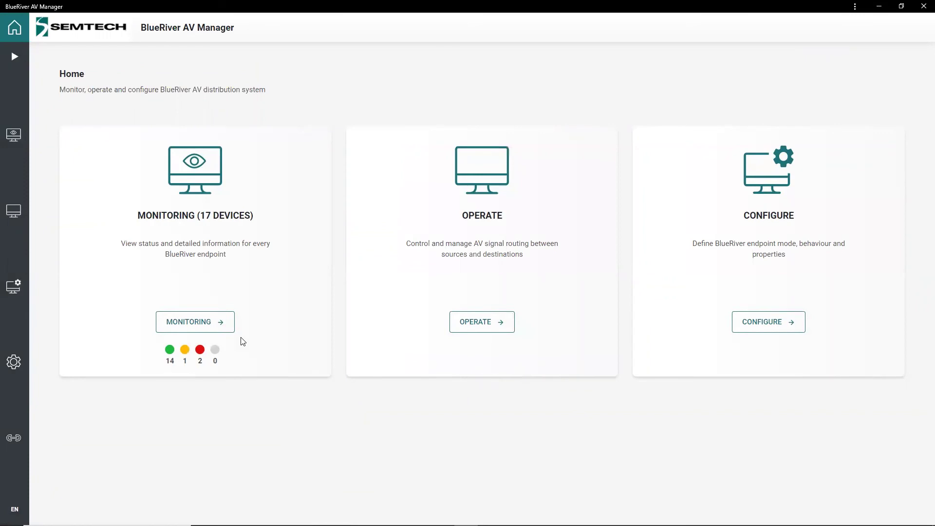
click(12, 360)
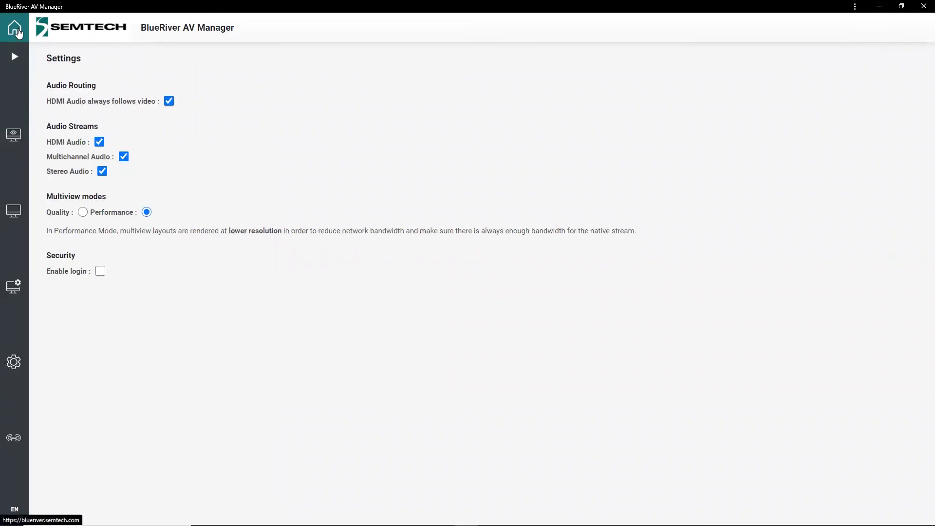
click(16, 32)
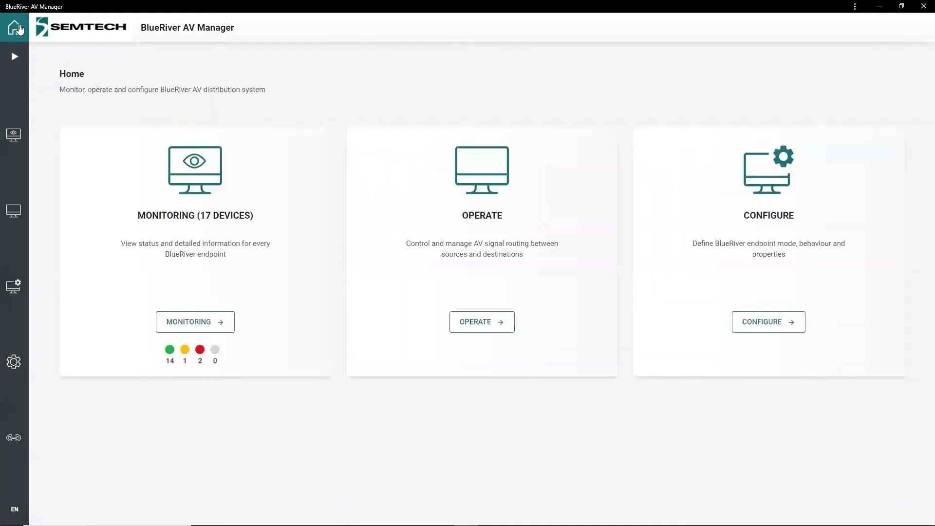